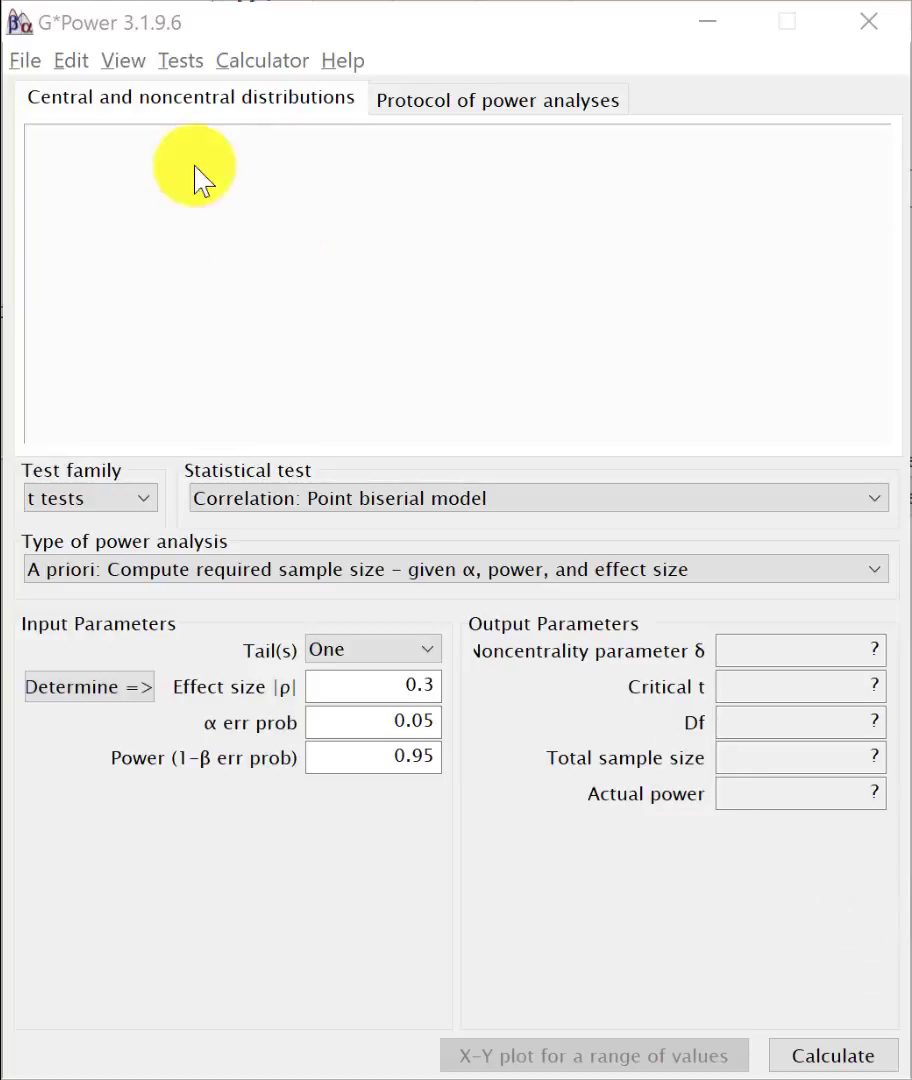
Show G*Power's protocol log of the earlier two-independent-proportions z test analysis
click(193, 88)
click(500, 100)
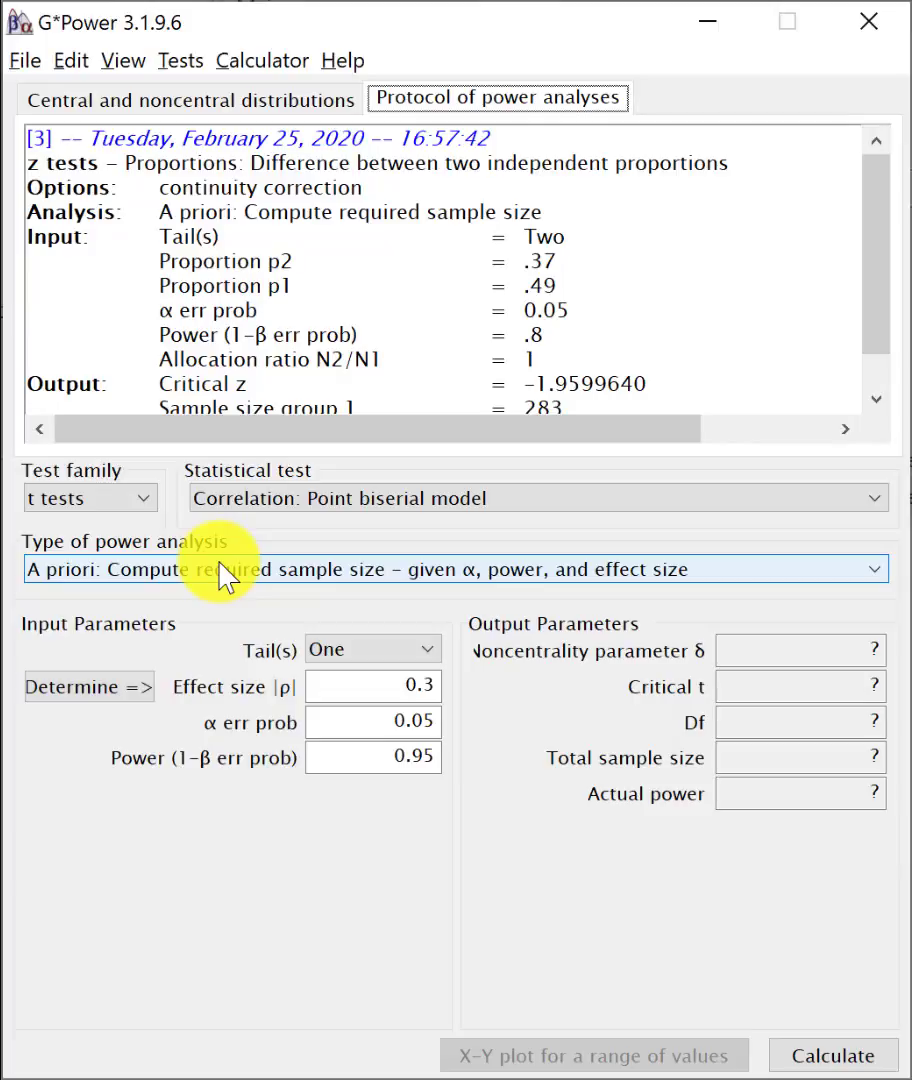
Choose z tests, 'Proportions: Difference between two independent proportions', keeping the A priori analysis type
click(150, 497)
click(145, 500)
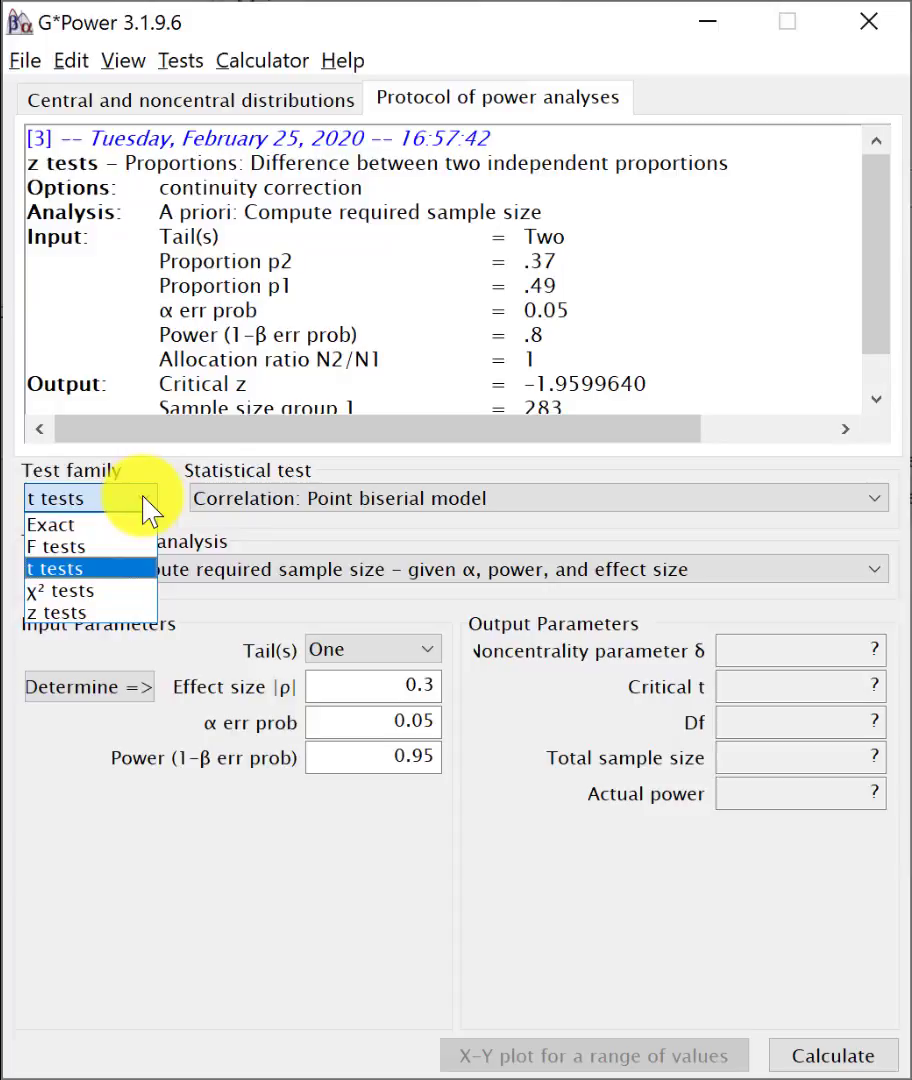
click(82, 613)
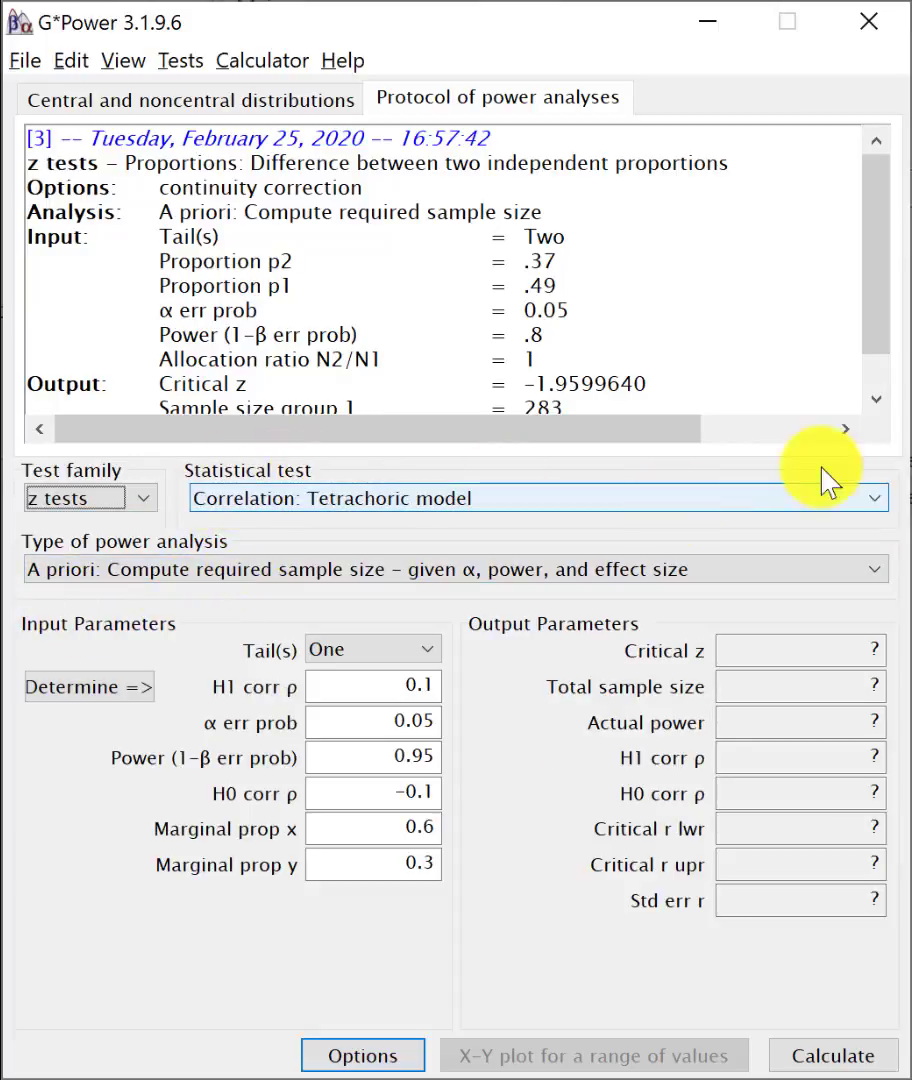
click(877, 503)
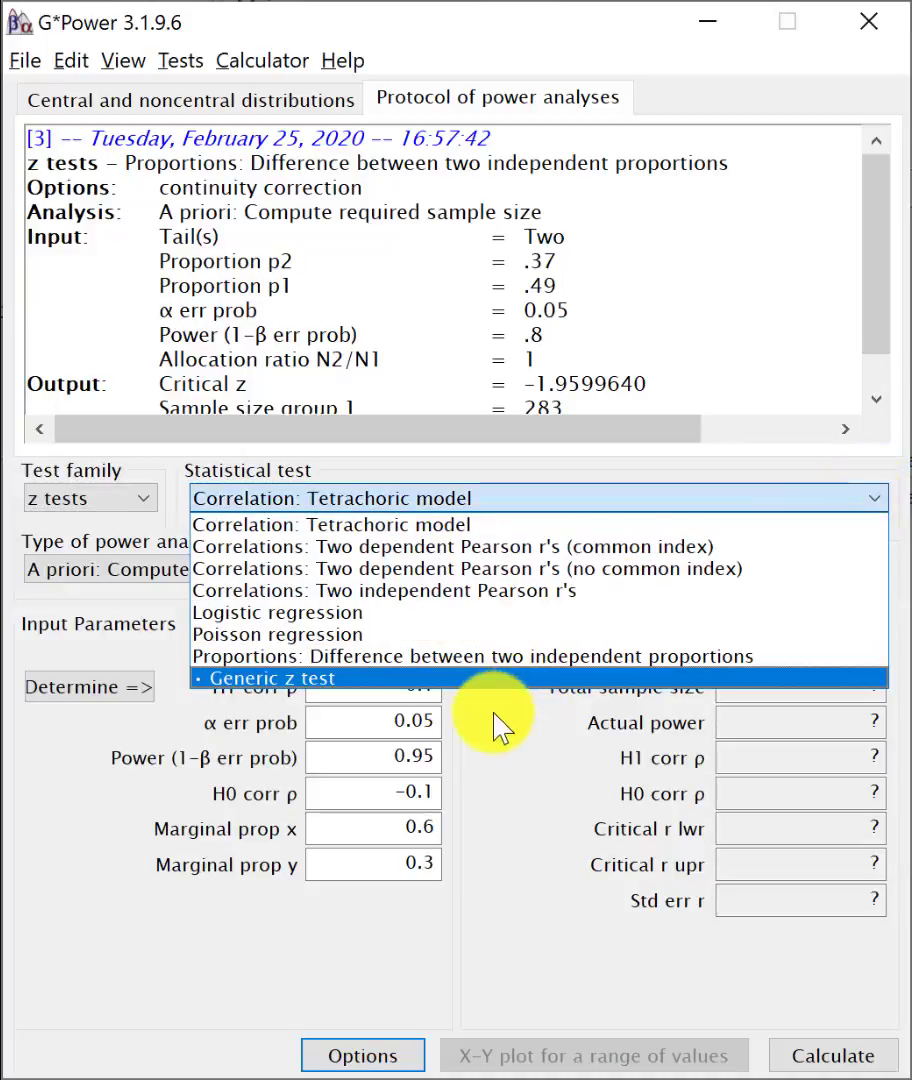
click(372, 660)
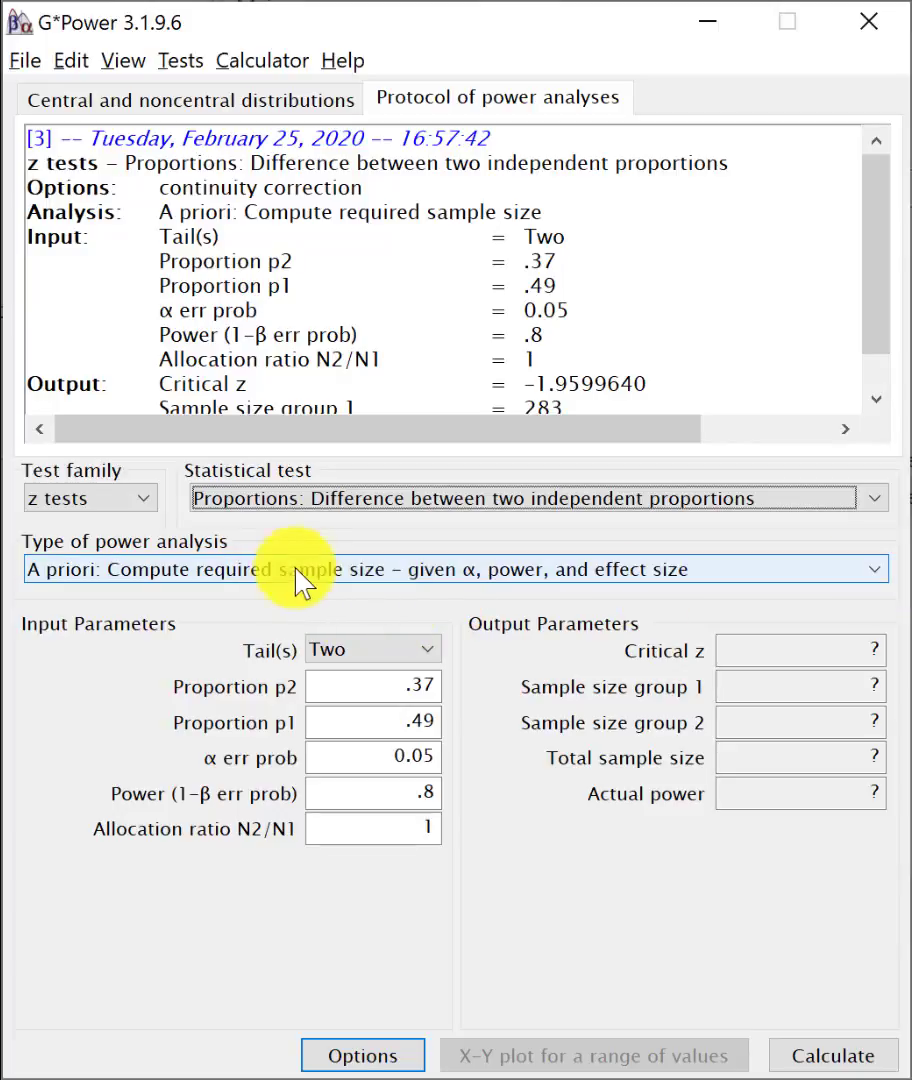
click(879, 569)
click(686, 598)
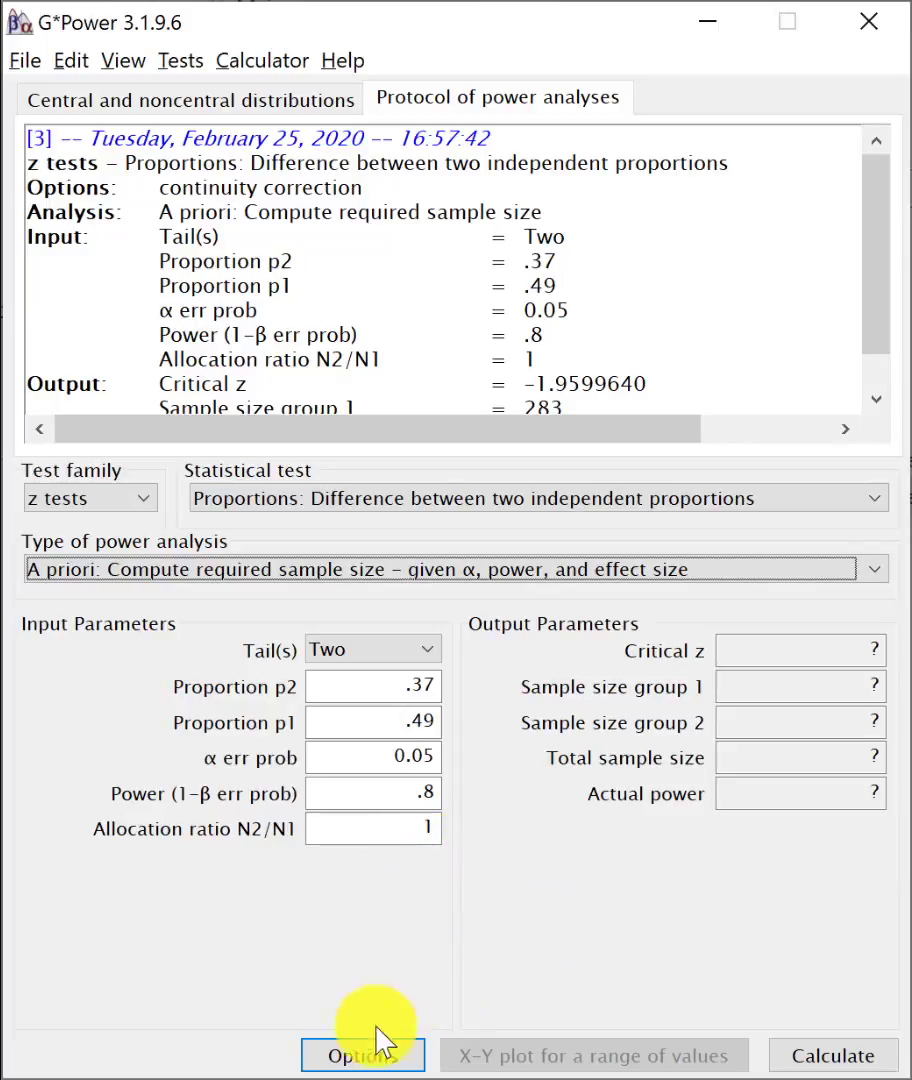
Enable 'Use continuity correction' in G*Power's Options and confirm it
click(336, 1060)
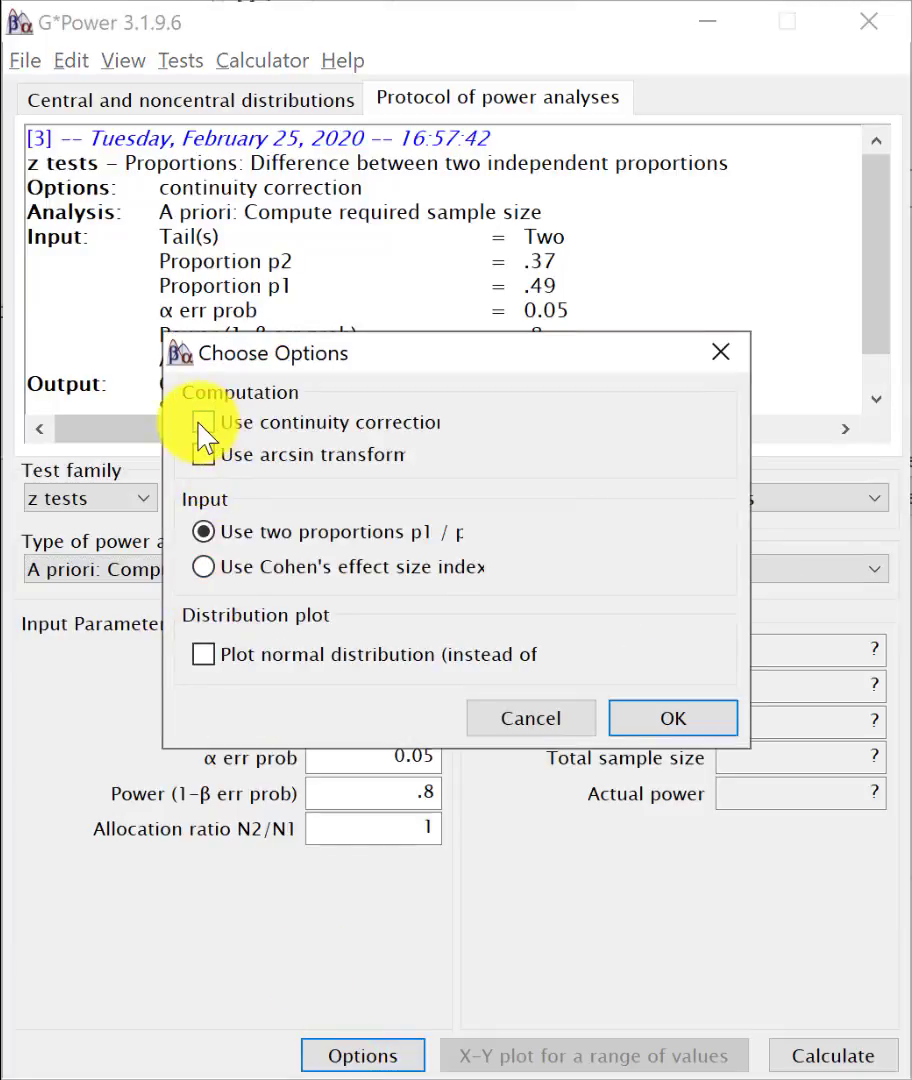
click(201, 423)
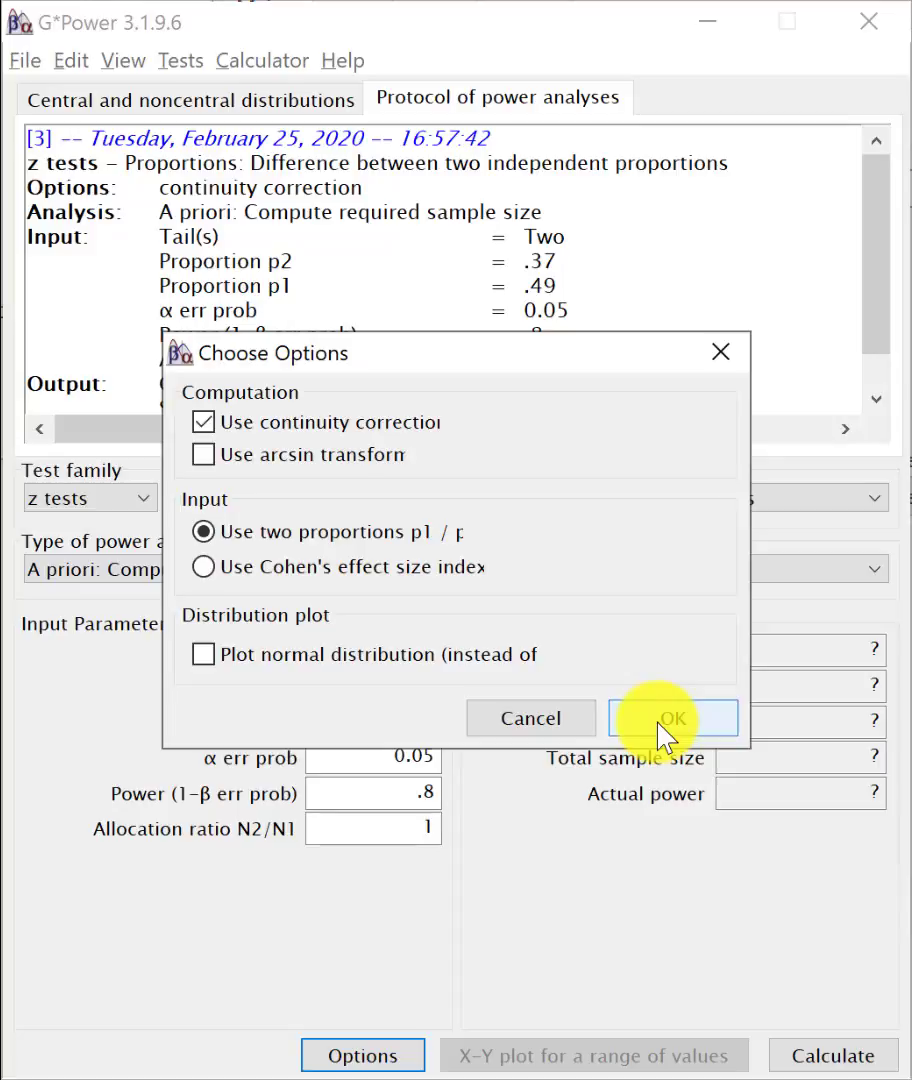
click(662, 722)
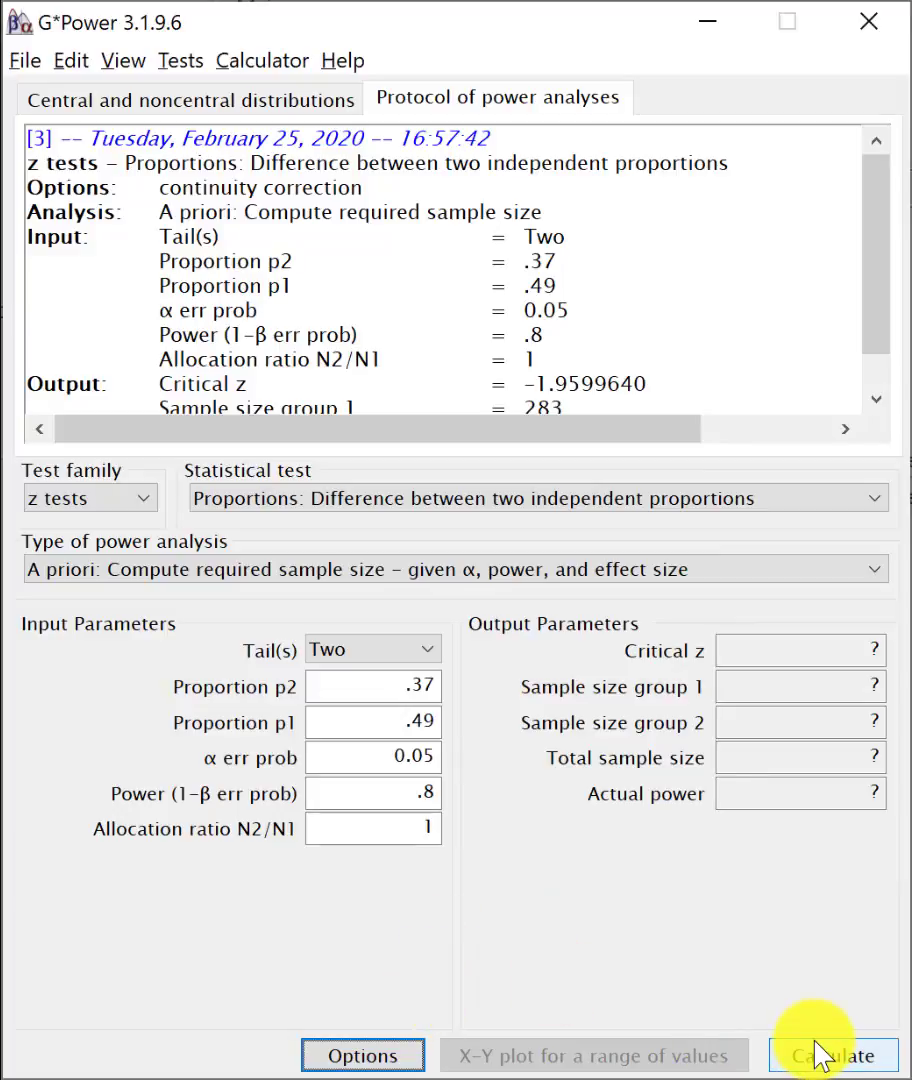
Calculate the sample size: 283 per group, 566 in total, actual power about 0.80
click(840, 1066)
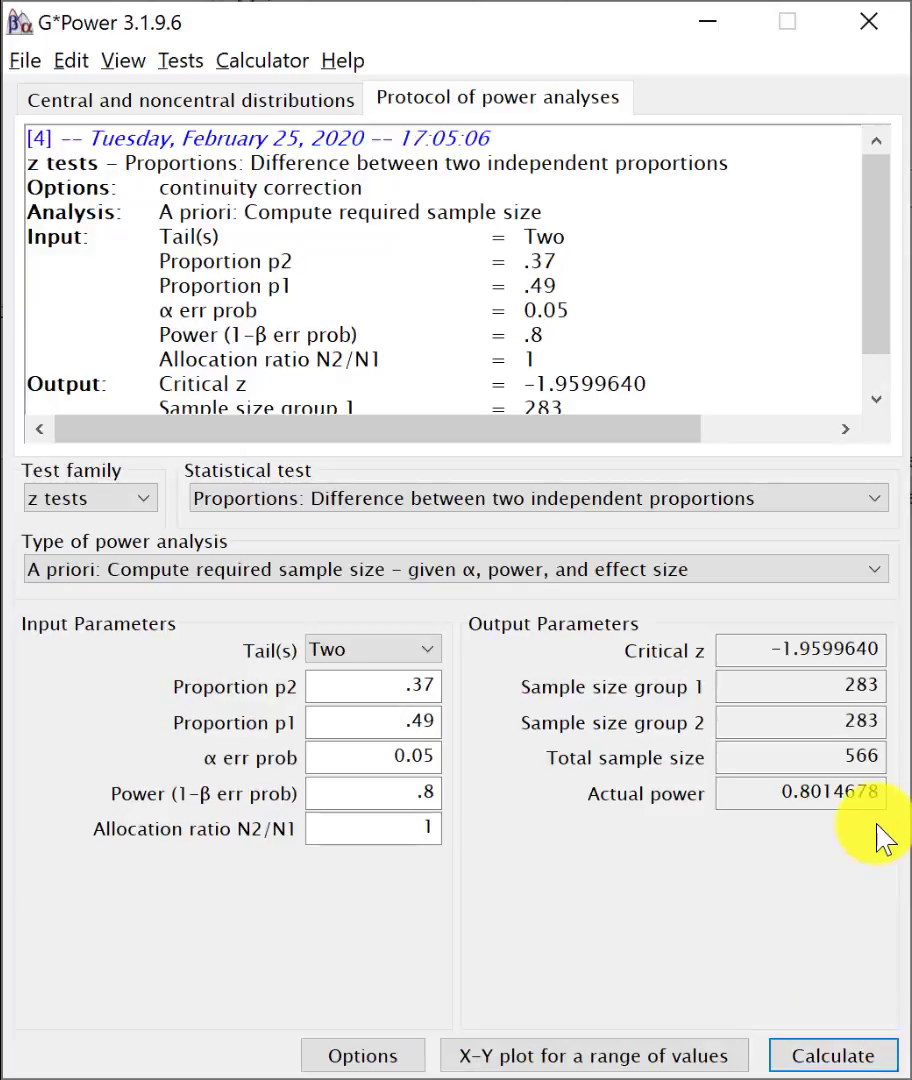
click(842, 803)
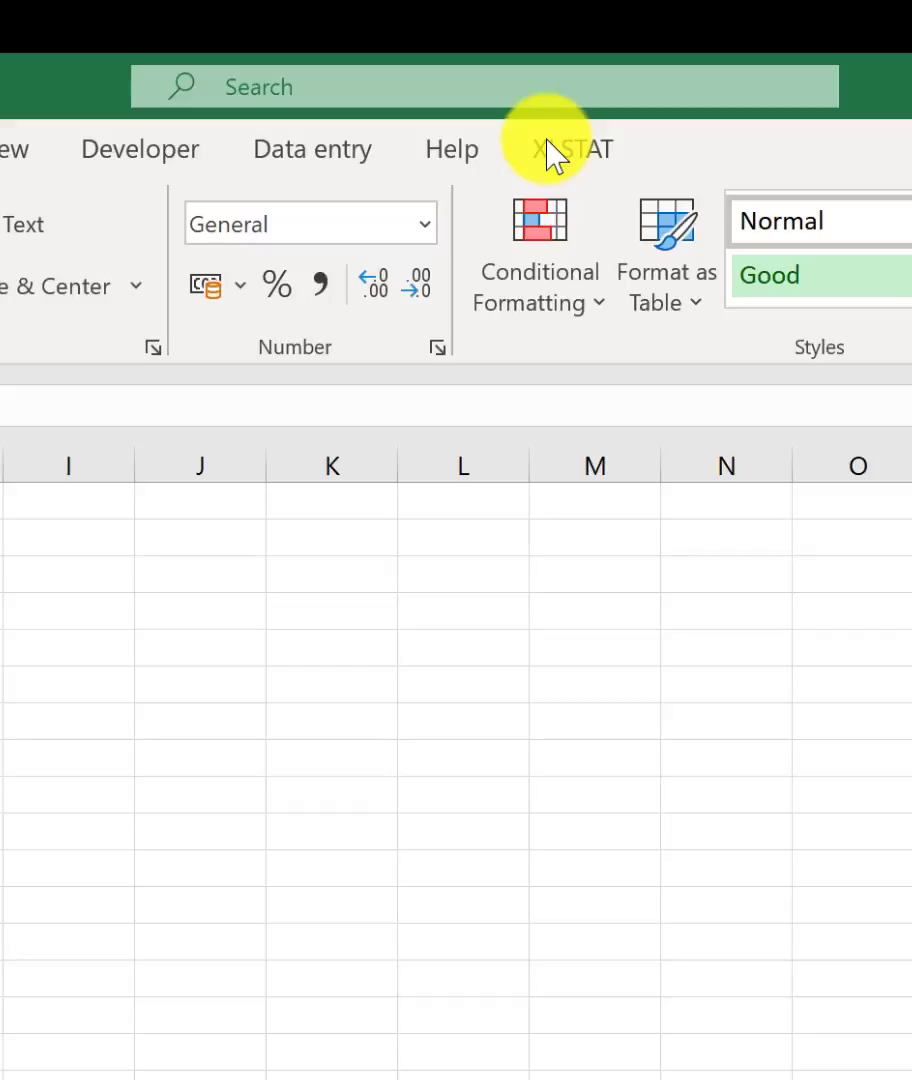
Start the XLSTAT add-in from its ribbon in the blank Book1 workbook
click(553, 152)
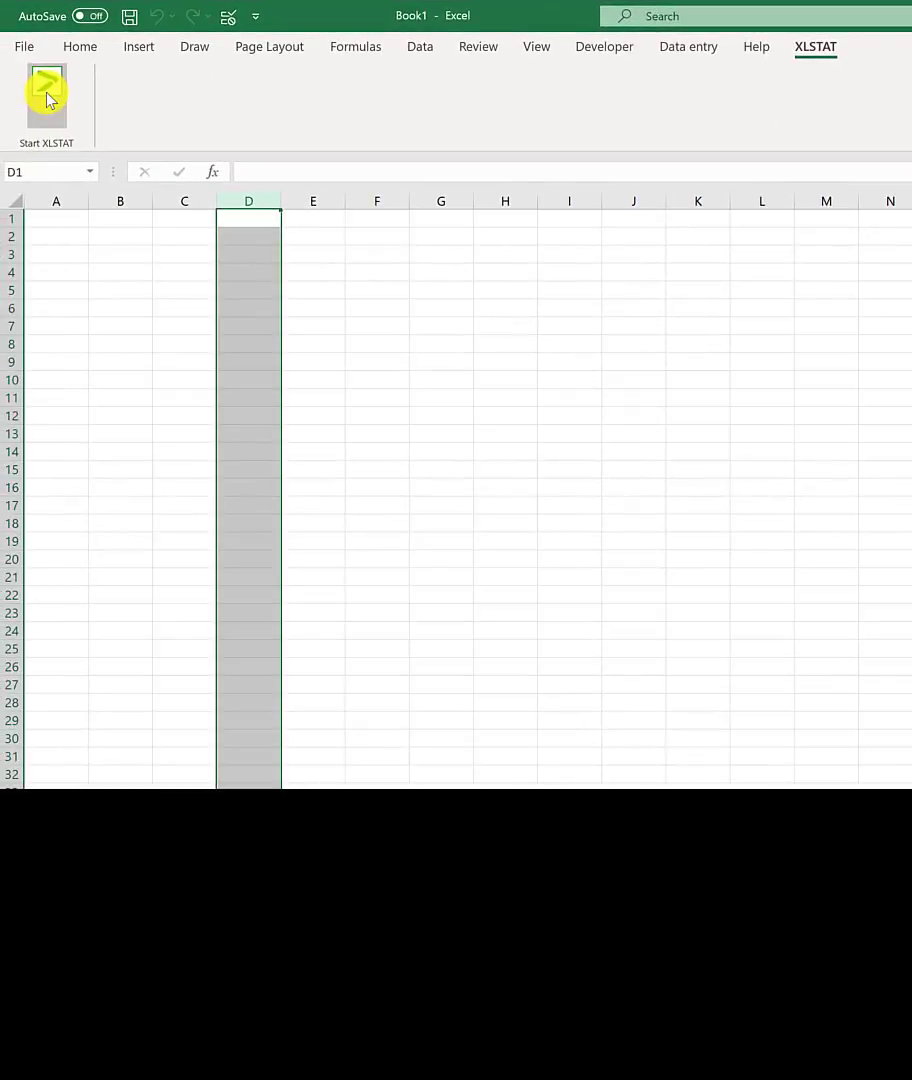
click(47, 92)
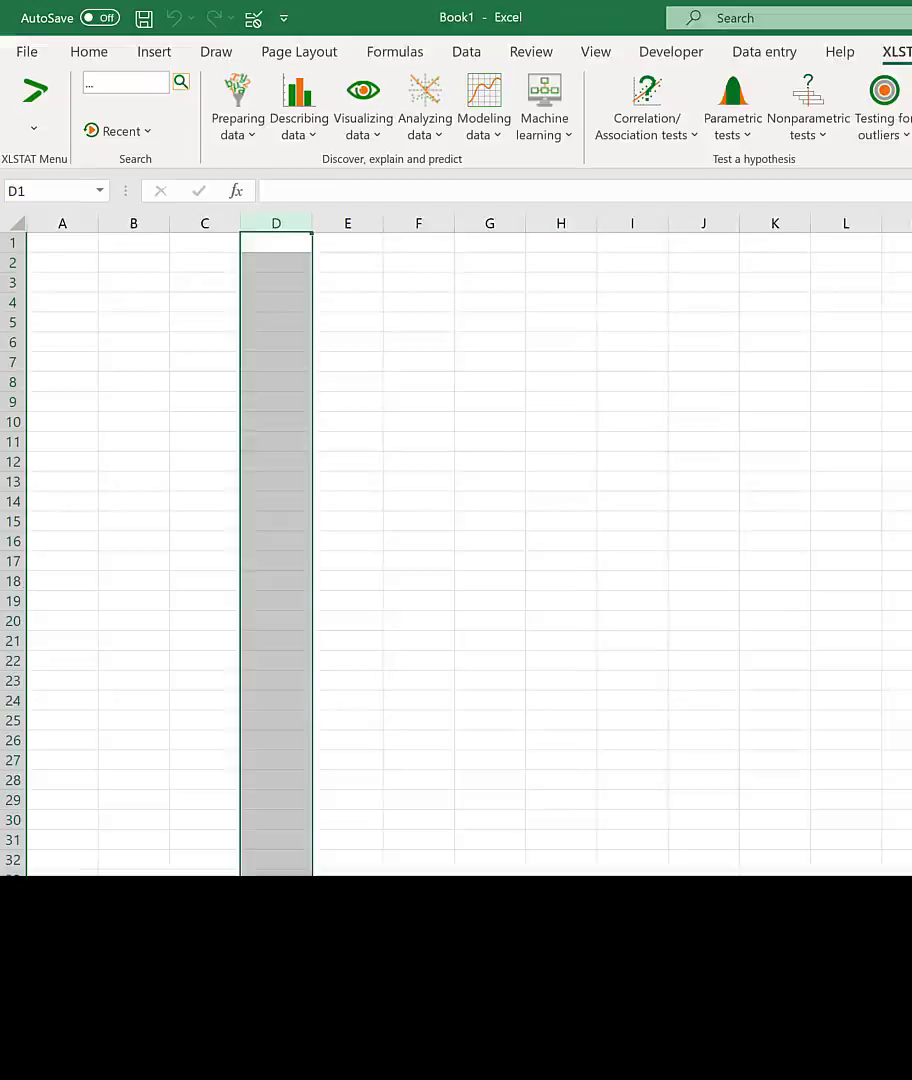
Launch XLSTAT's Power analysis > Clinical trials and position its Sample size dialog over the worksheet
click(888, 121)
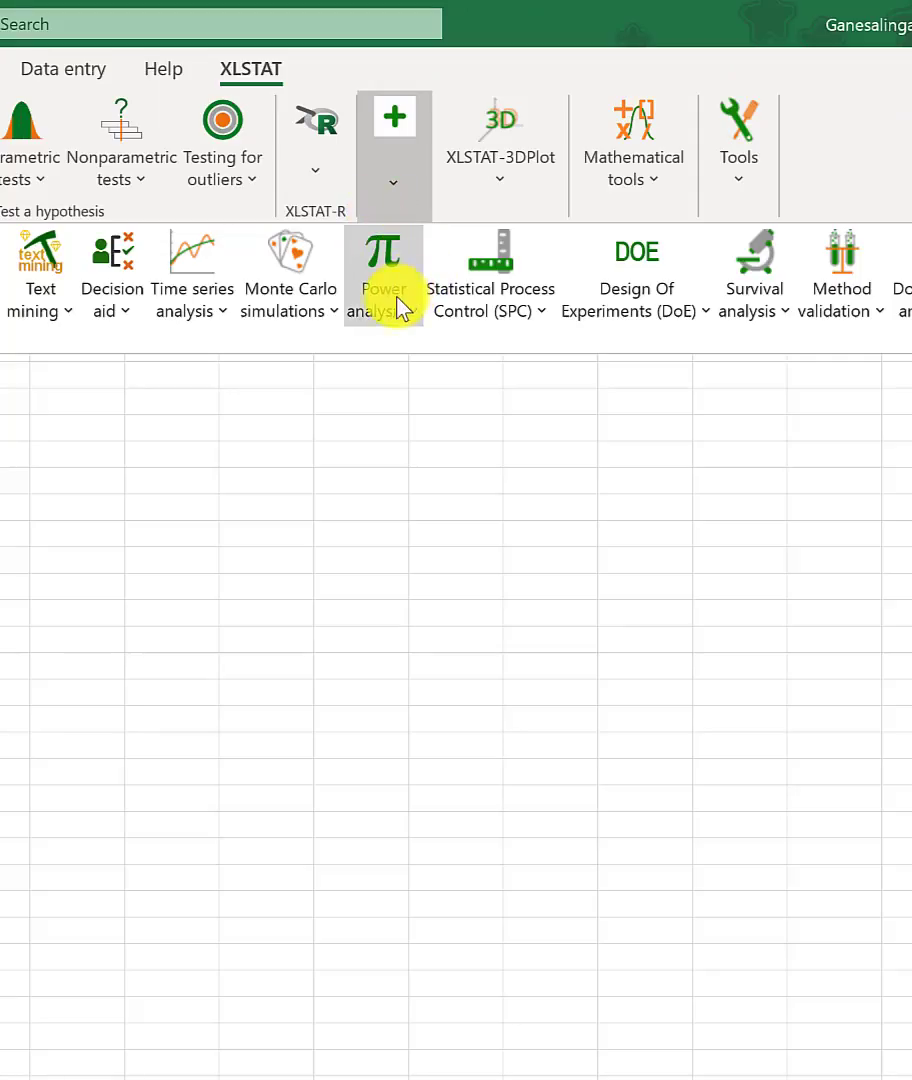
click(858, 193)
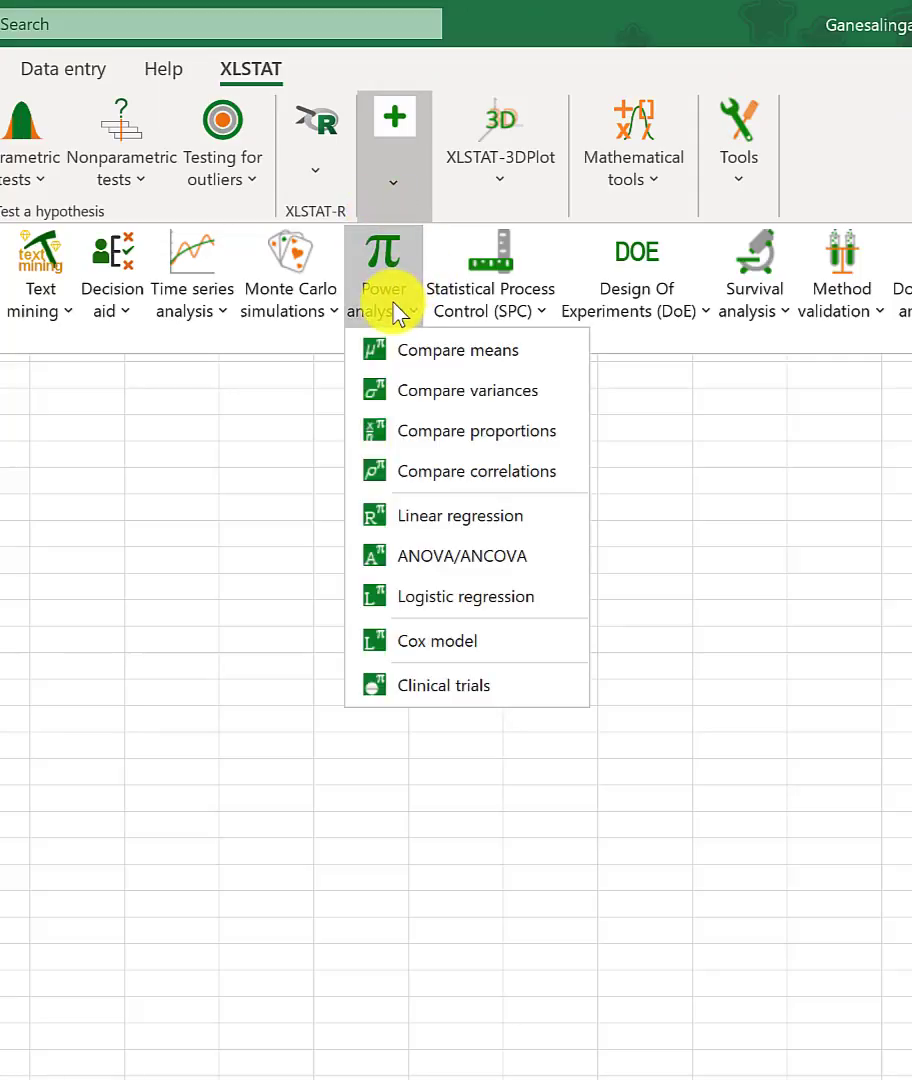
click(398, 690)
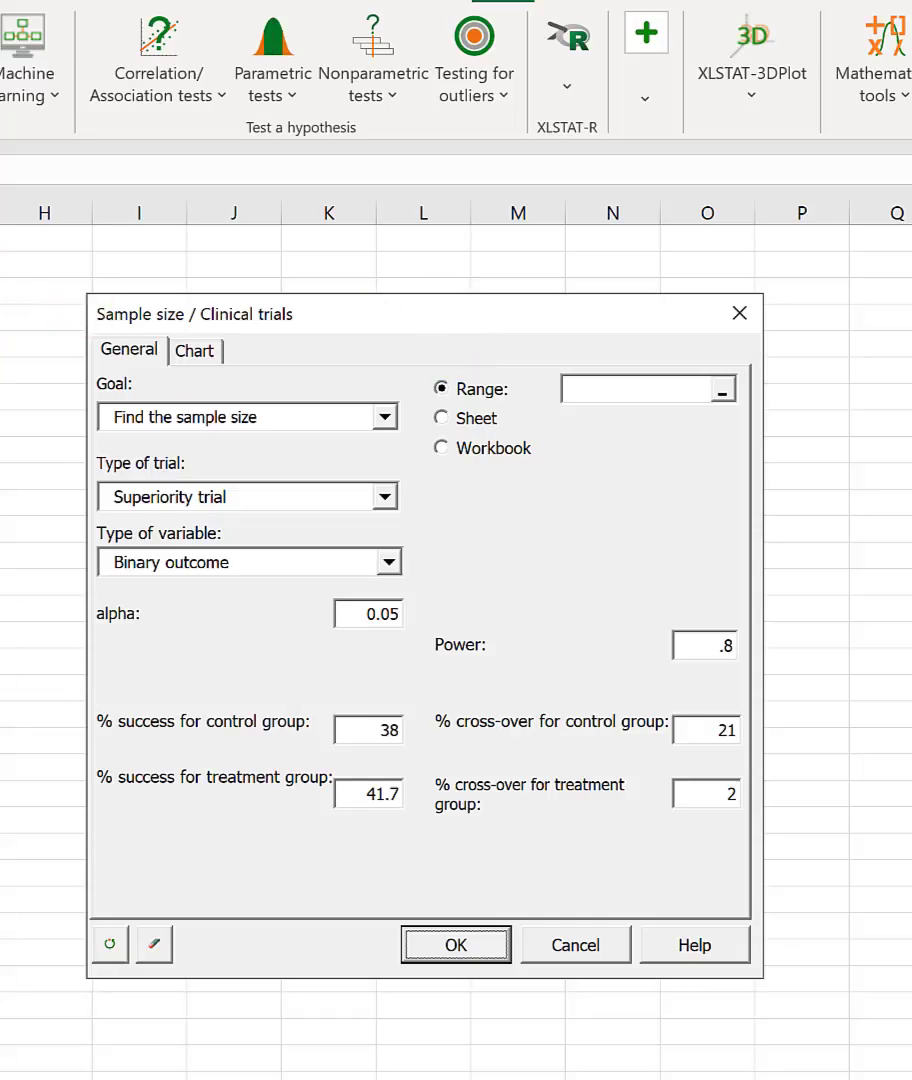
drag(282, 318, 0, 209)
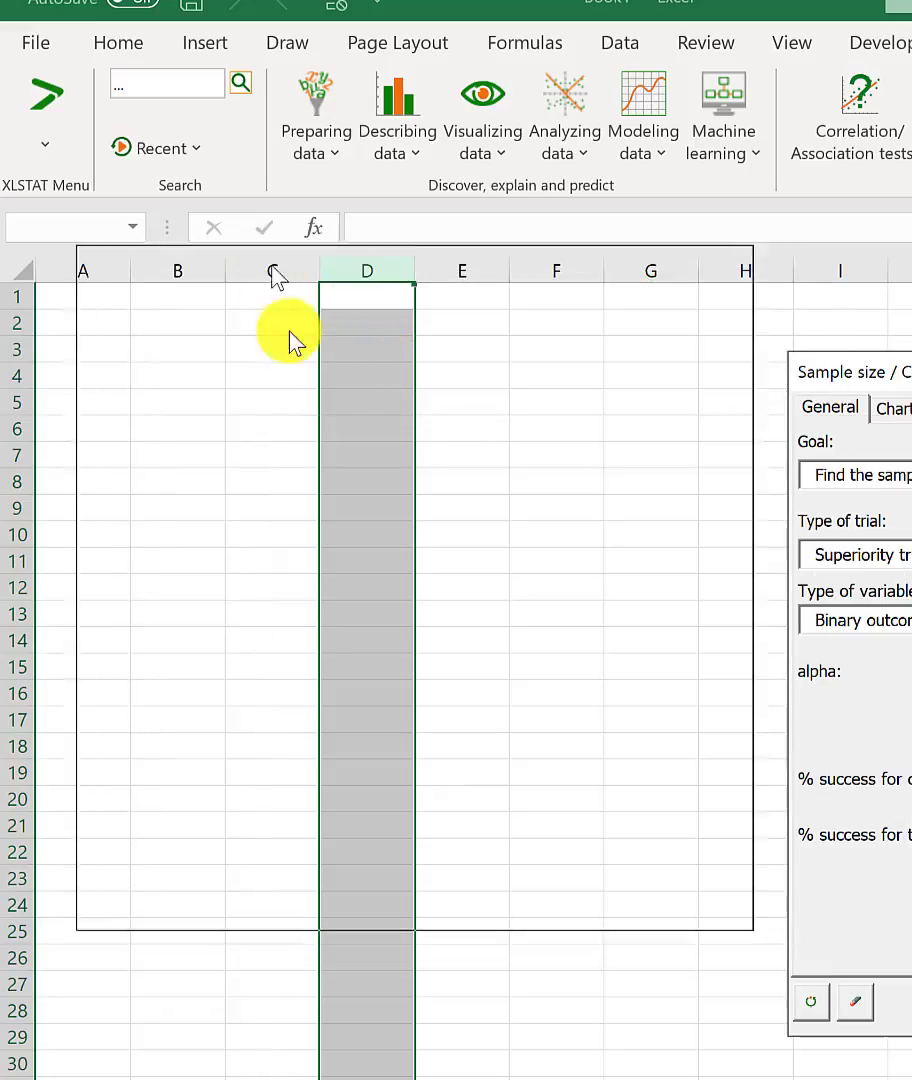
drag(271, 266, 277, 357)
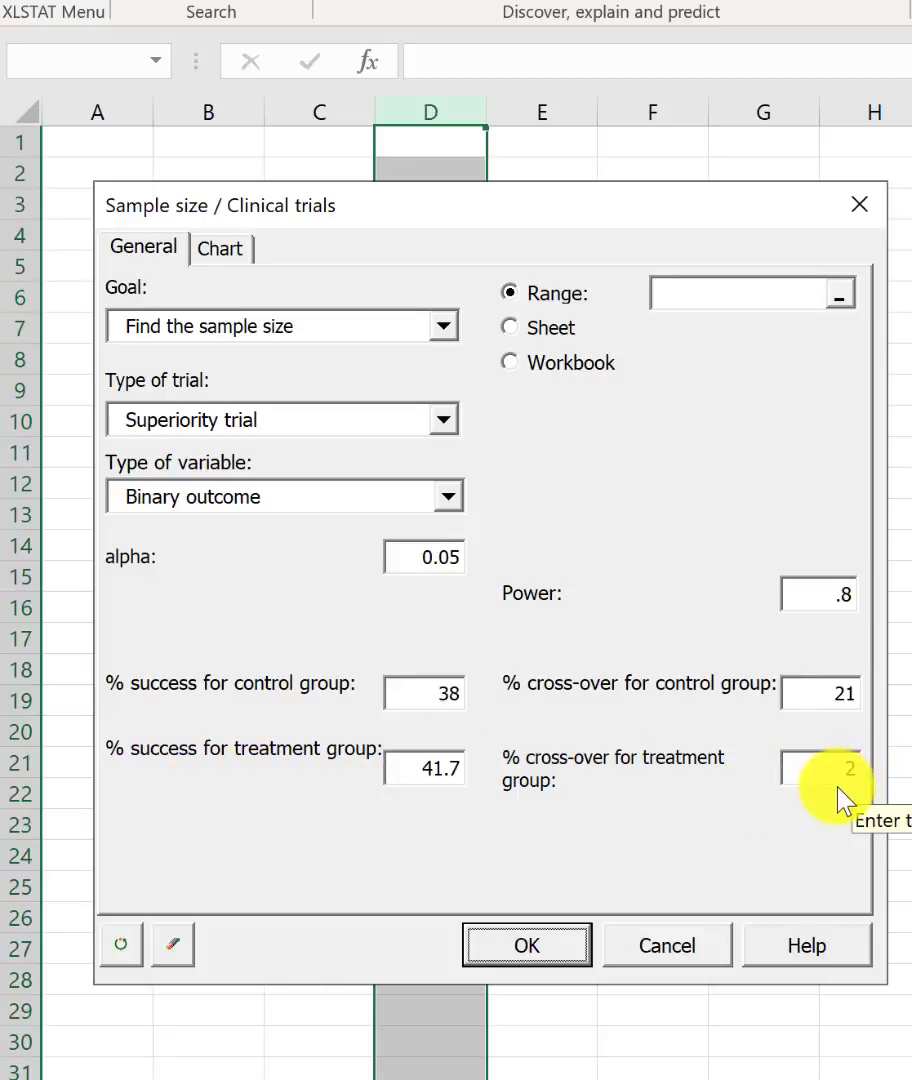
Check the simulation plot settings (power 0.8 to 0.95, interval 0.01) and run the analysis
click(218, 249)
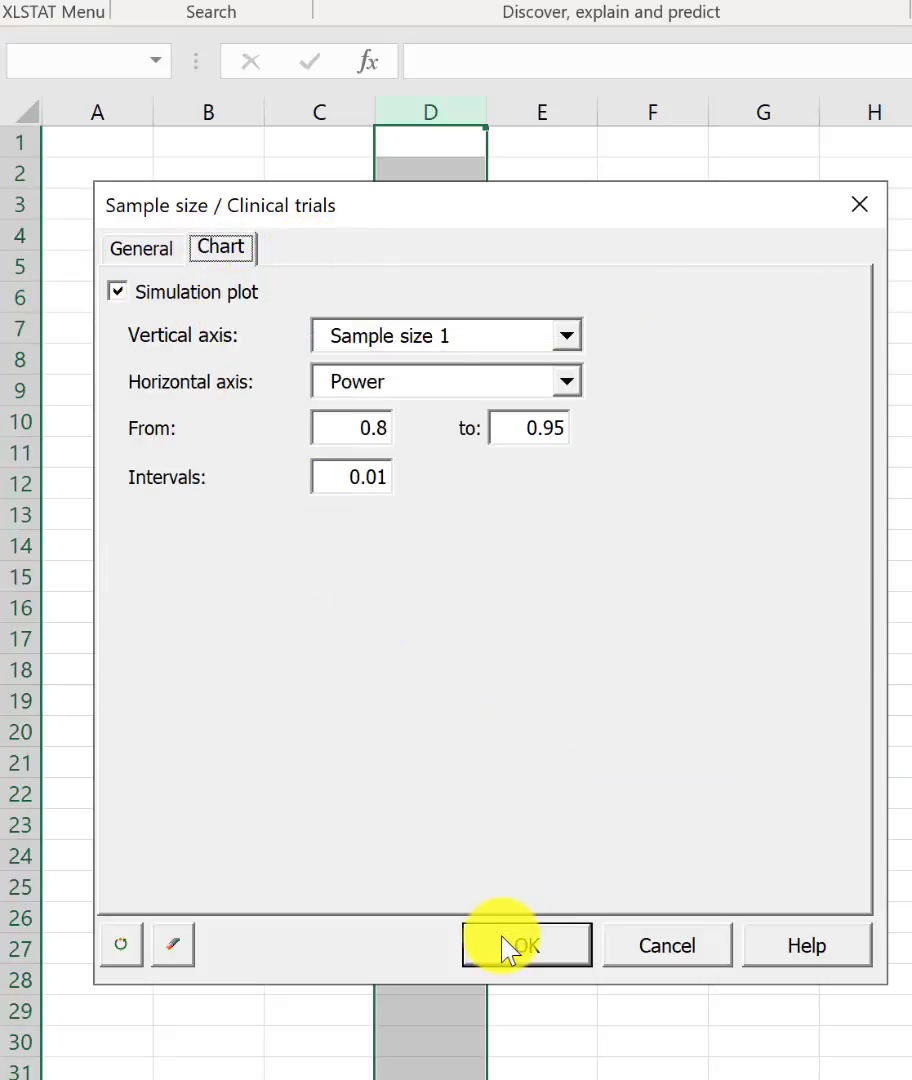
click(141, 250)
click(536, 946)
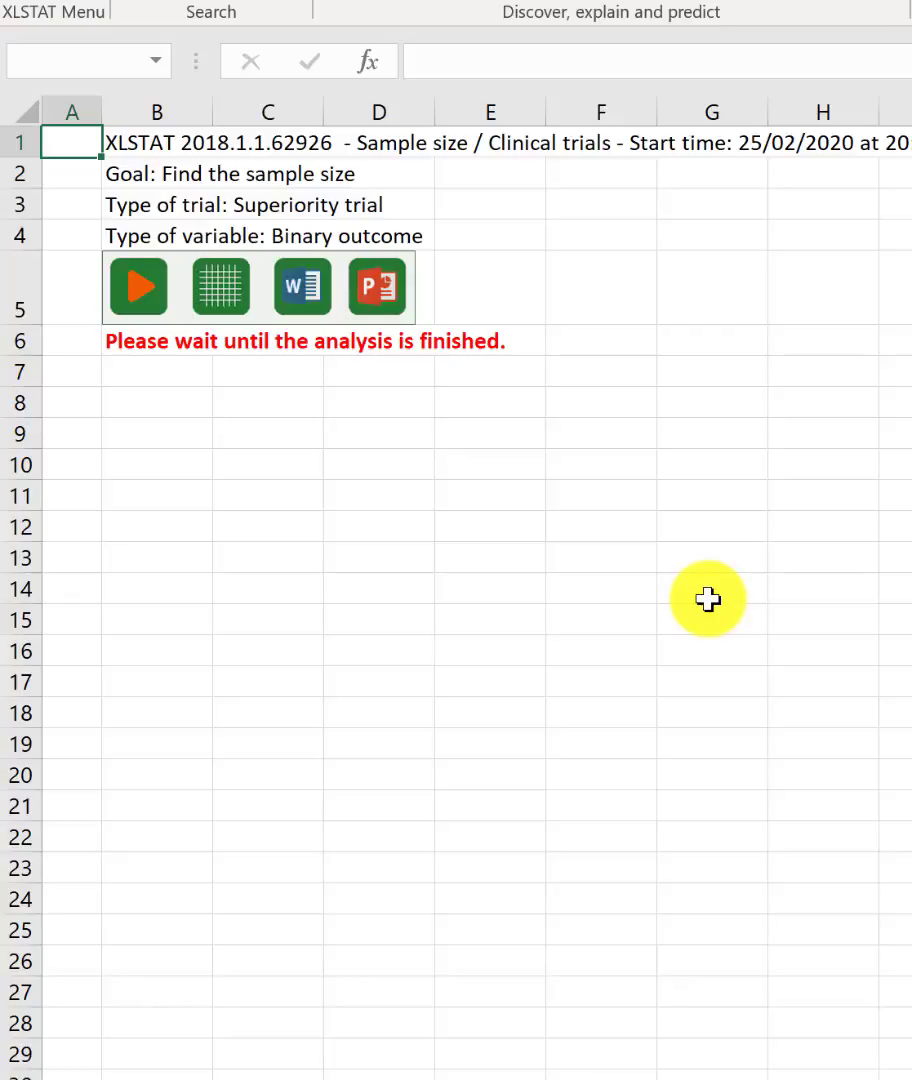
Widen column B so full parameter labels show beside the required sample size 5489
click(708, 598)
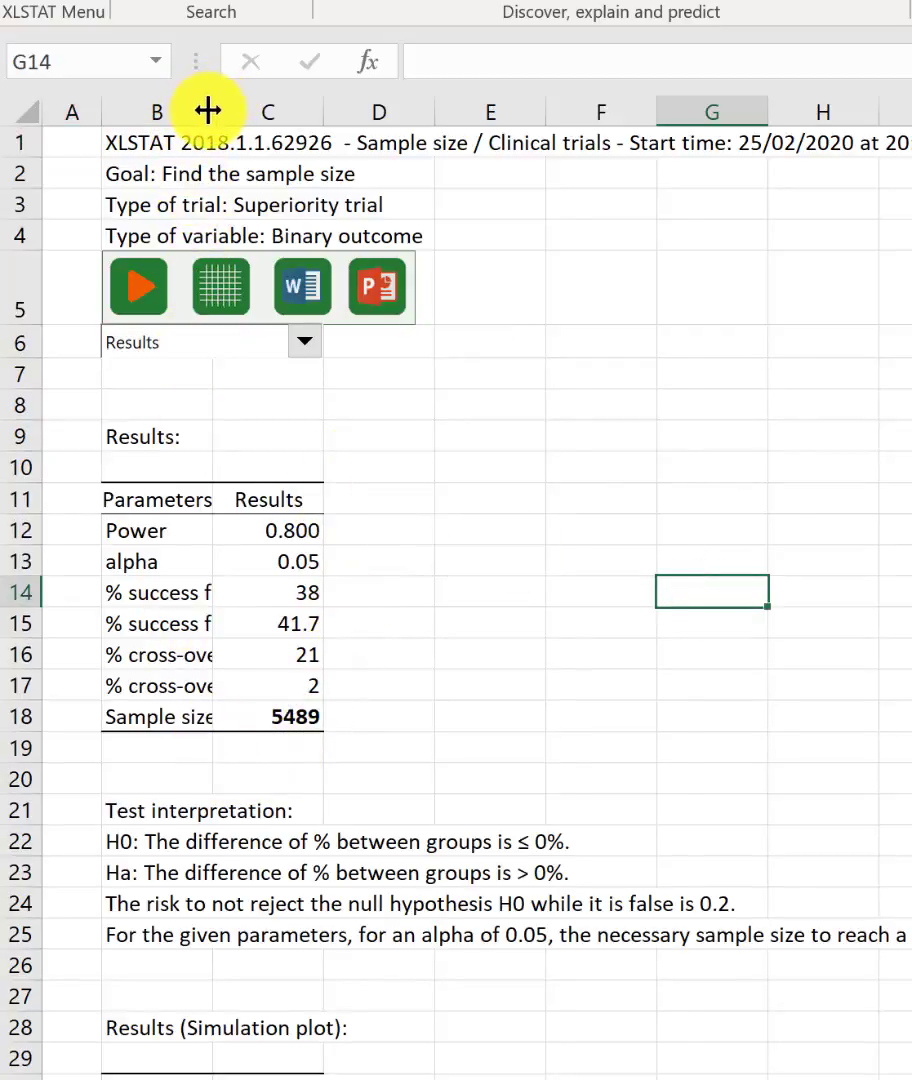
drag(212, 110, 575, 112)
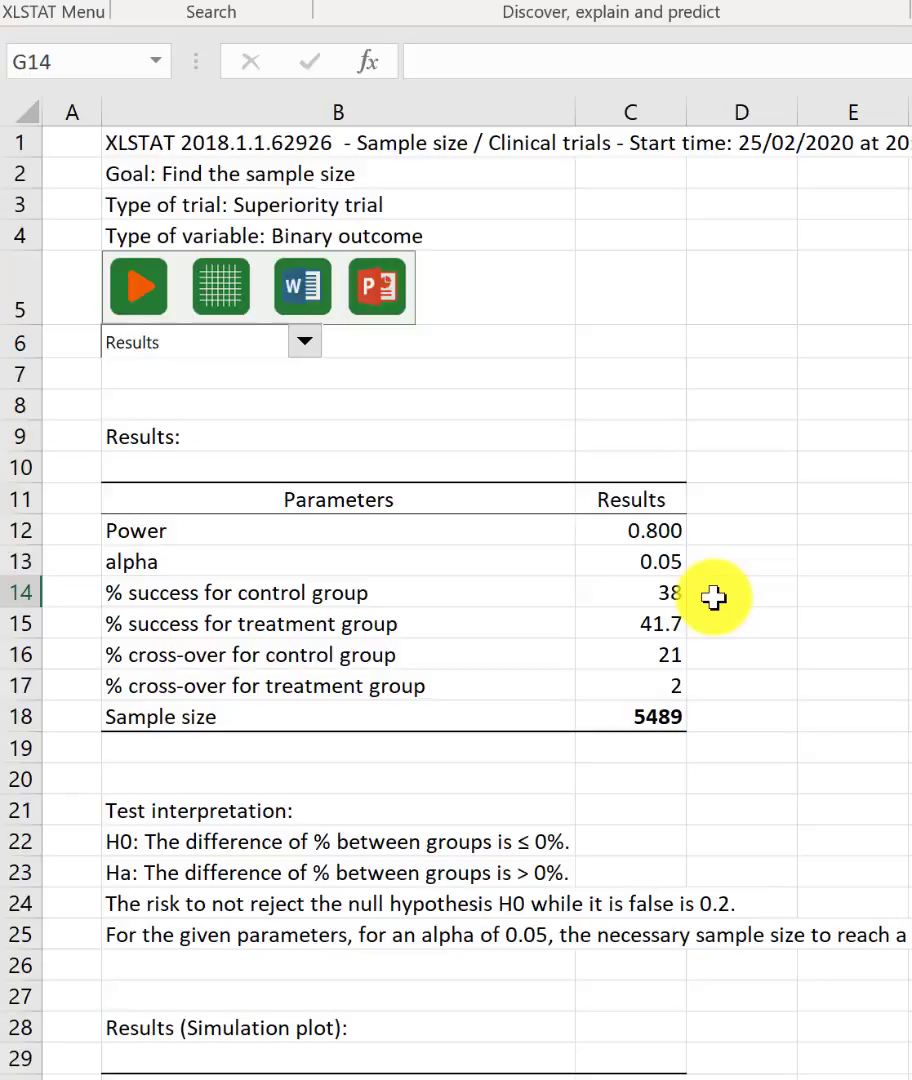
Scroll down to the simulation table and plot: sample size 5489 at power 0.80 to 9087 at 0.95
scroll(713, 597, down, 1)
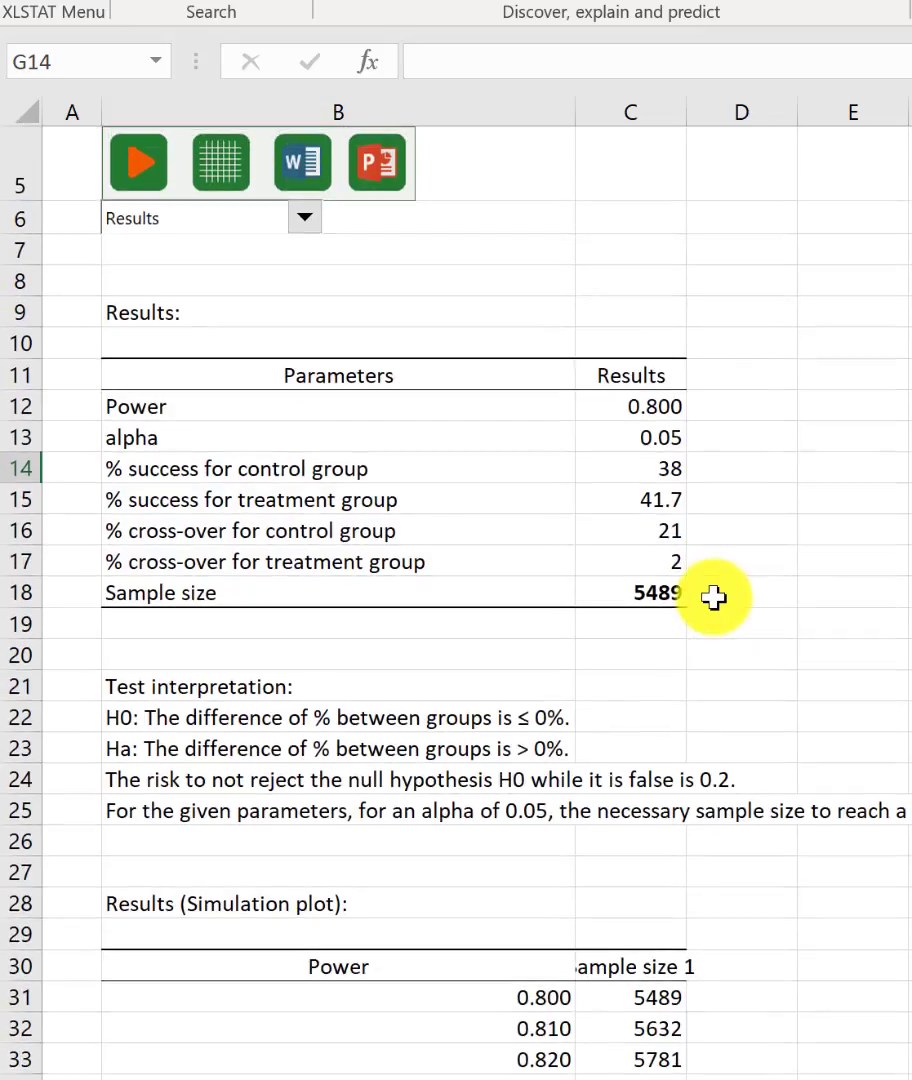
scroll(713, 597, down, 5)
scroll(713, 597, down, 6)
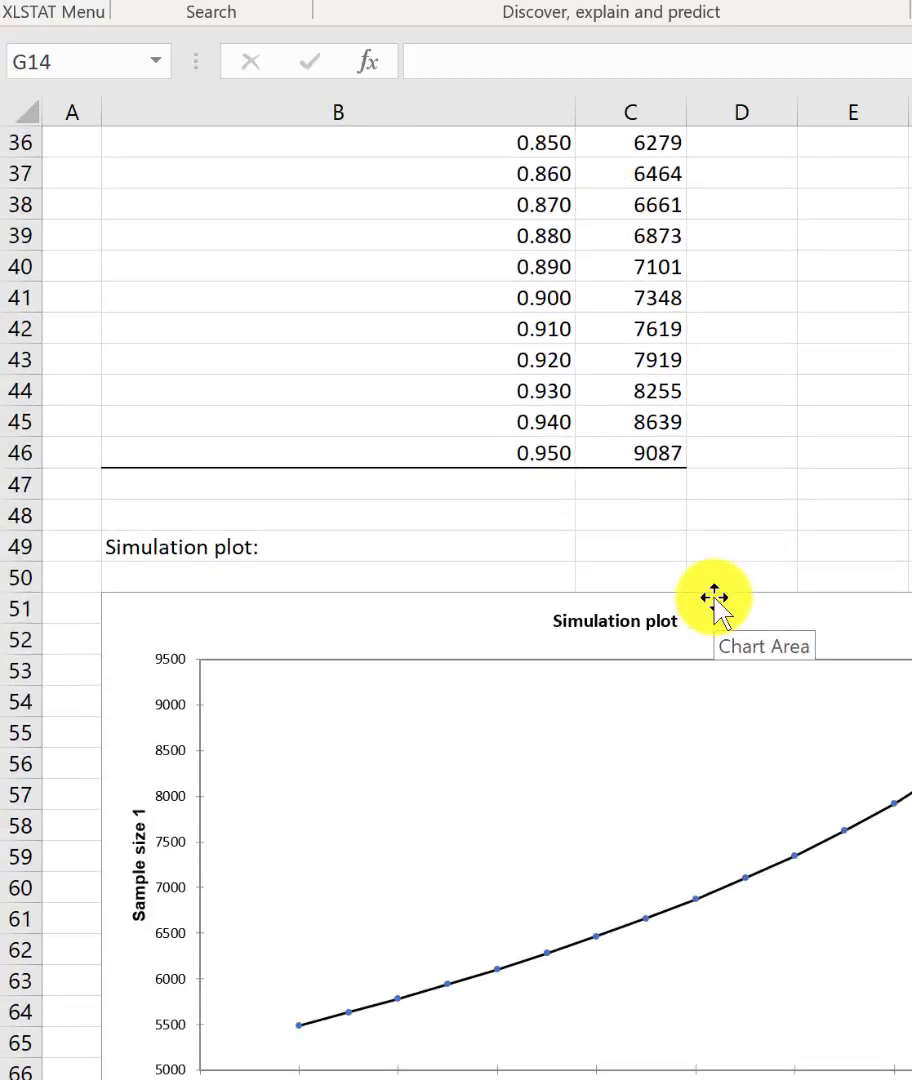
scroll(713, 597, down, 2)
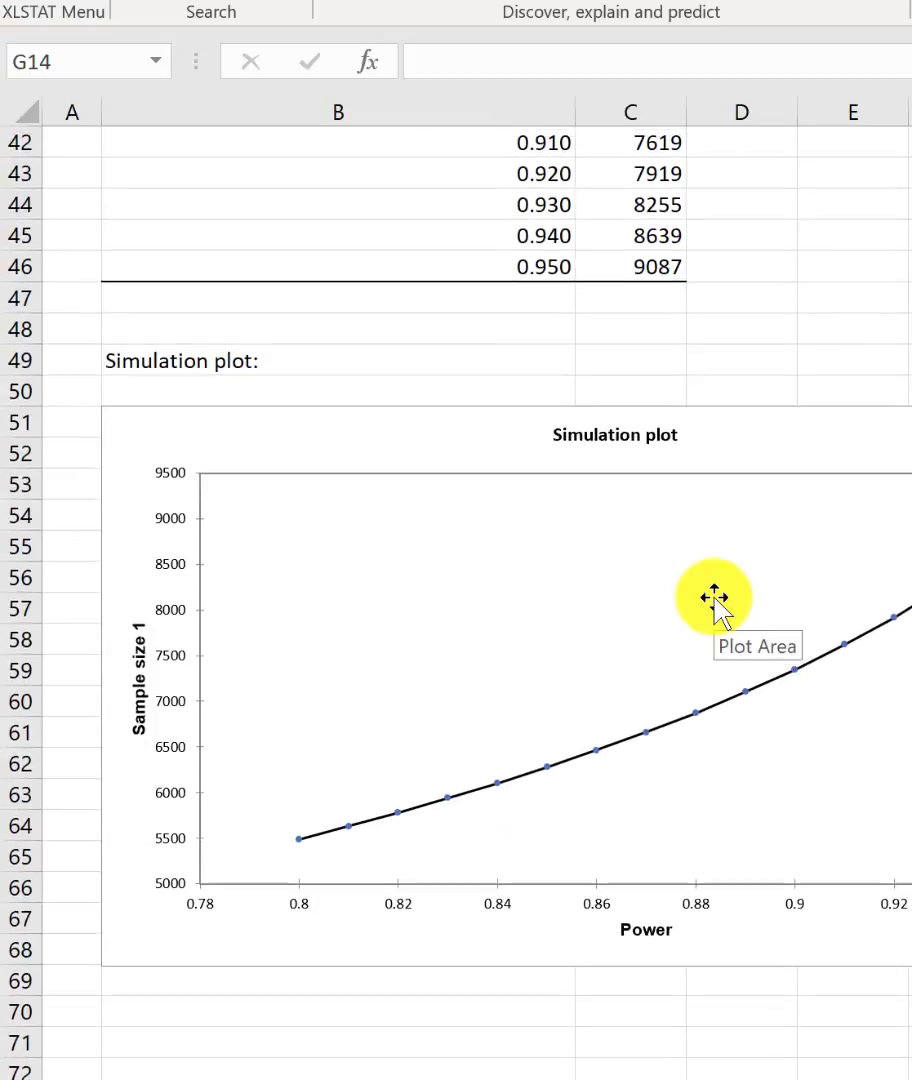